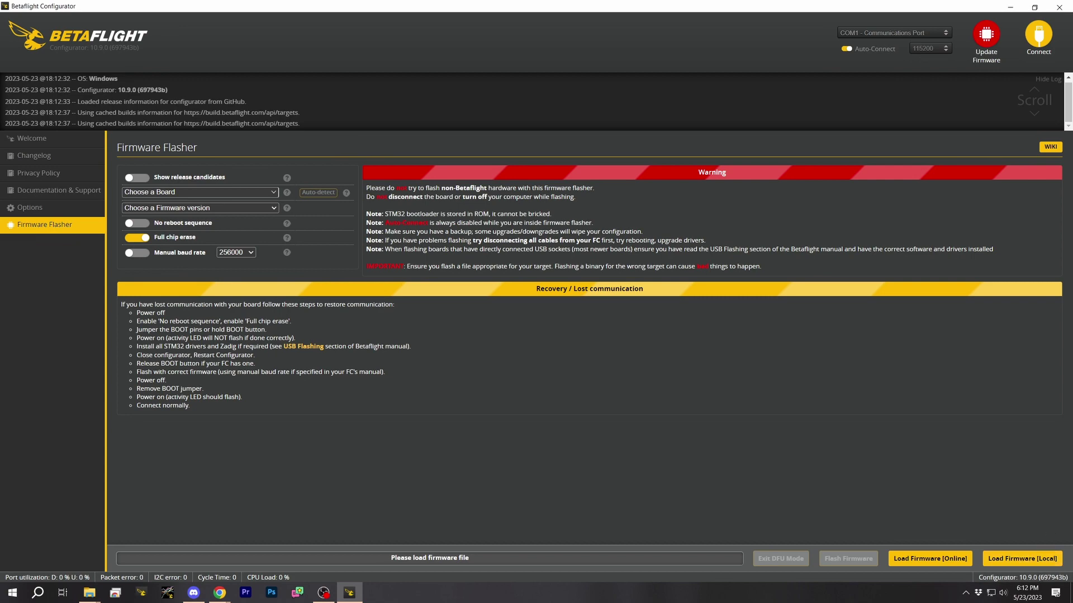
# Browse Downloads for a local firmware file, then cancel without loading one
pyautogui.click(1017, 559)
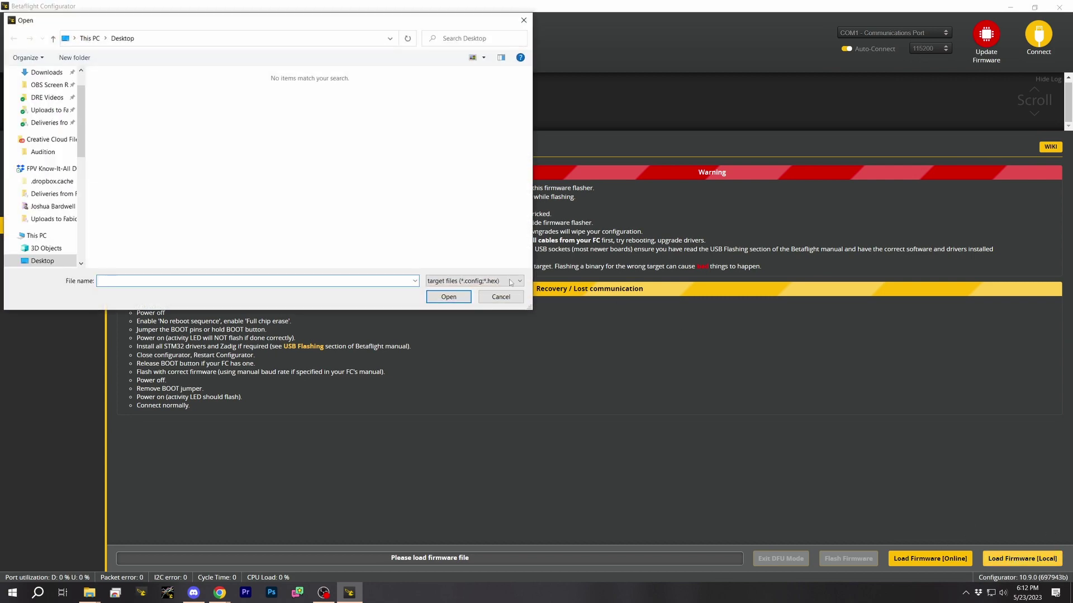
pyautogui.scroll(1, 44, 140)
pyautogui.click(43, 106)
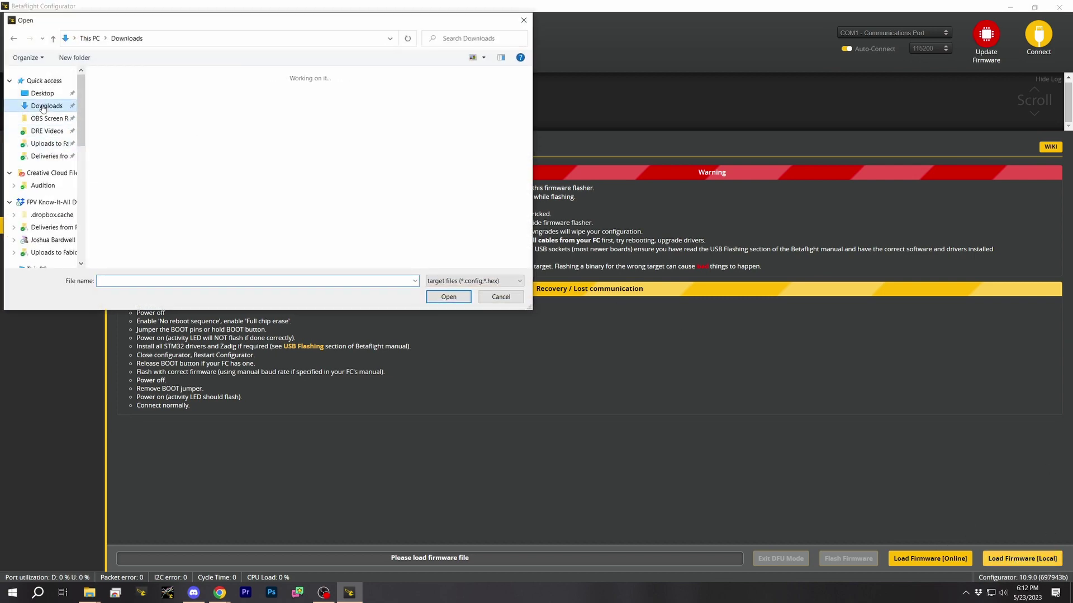
pyautogui.scroll(-3, 313, 184)
pyautogui.click(496, 299)
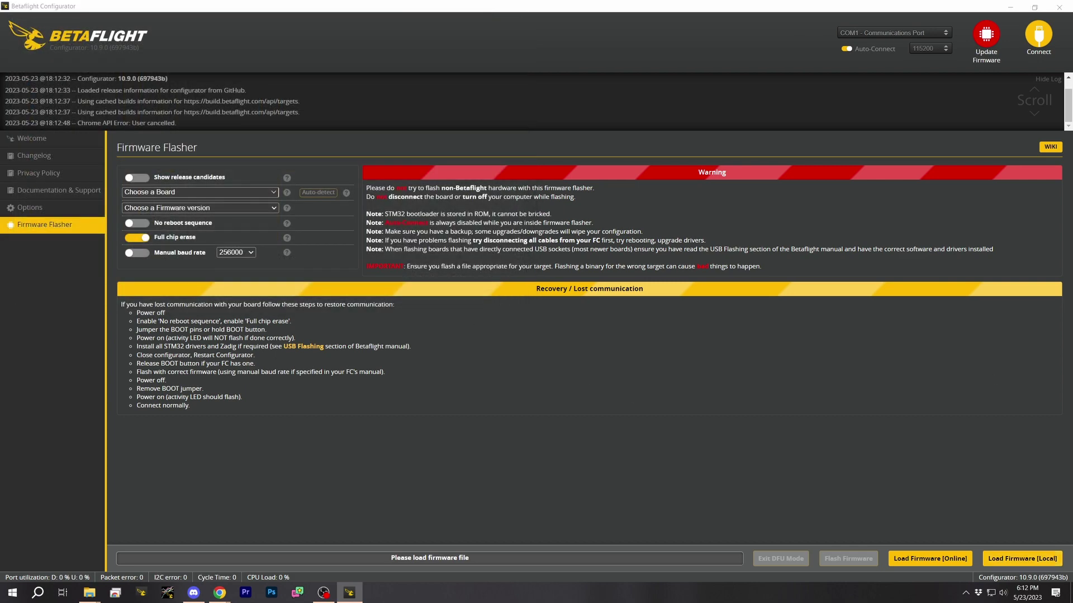
# Look through the board list without choosing a board, then move to another window
pyautogui.click(173, 191)
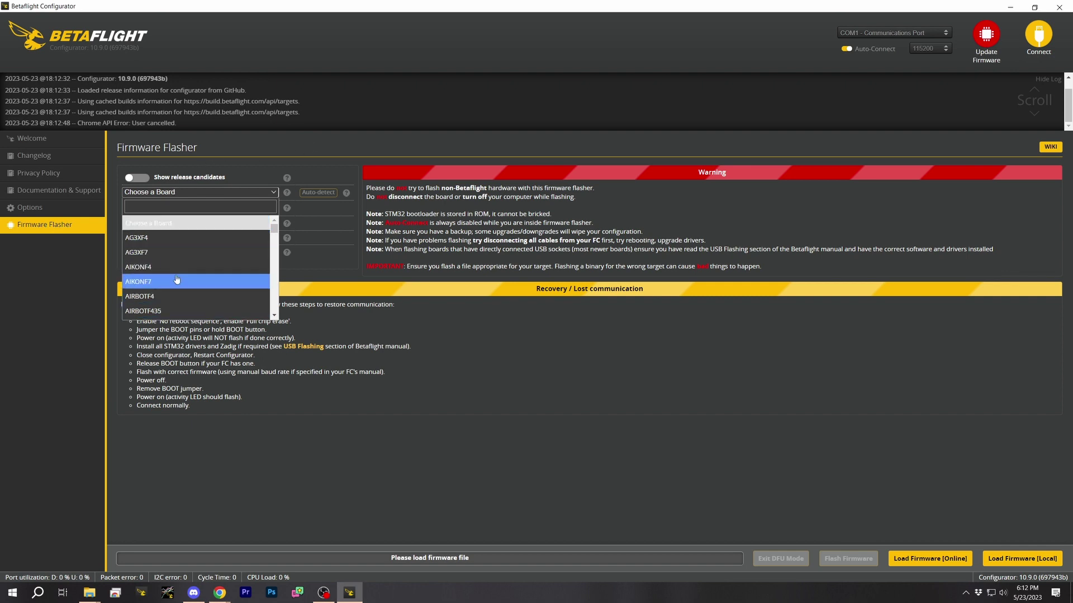
pyautogui.click(474, 350)
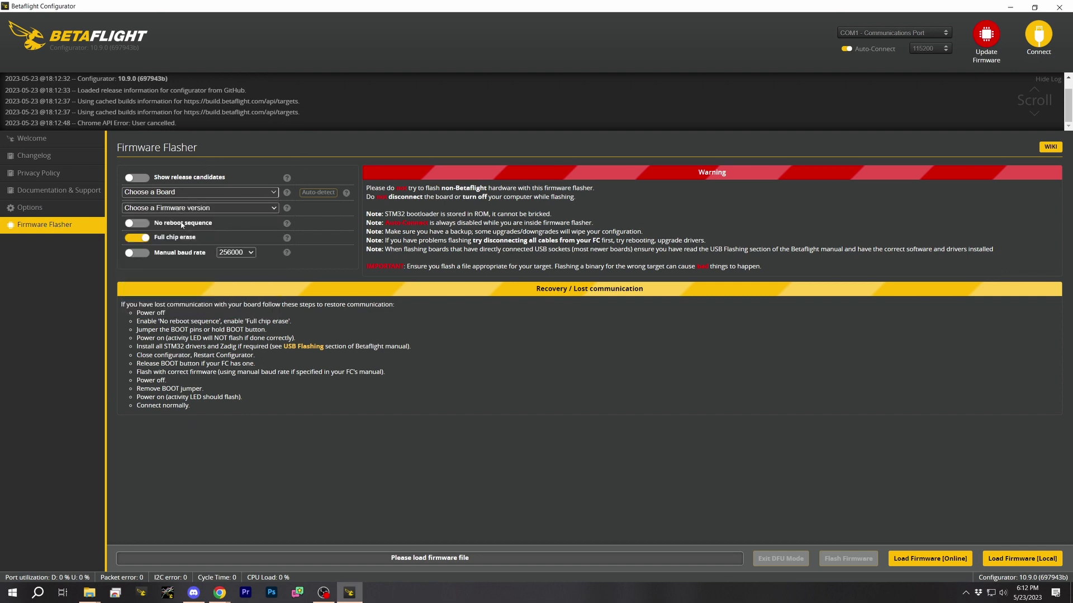
pyautogui.click(219, 593)
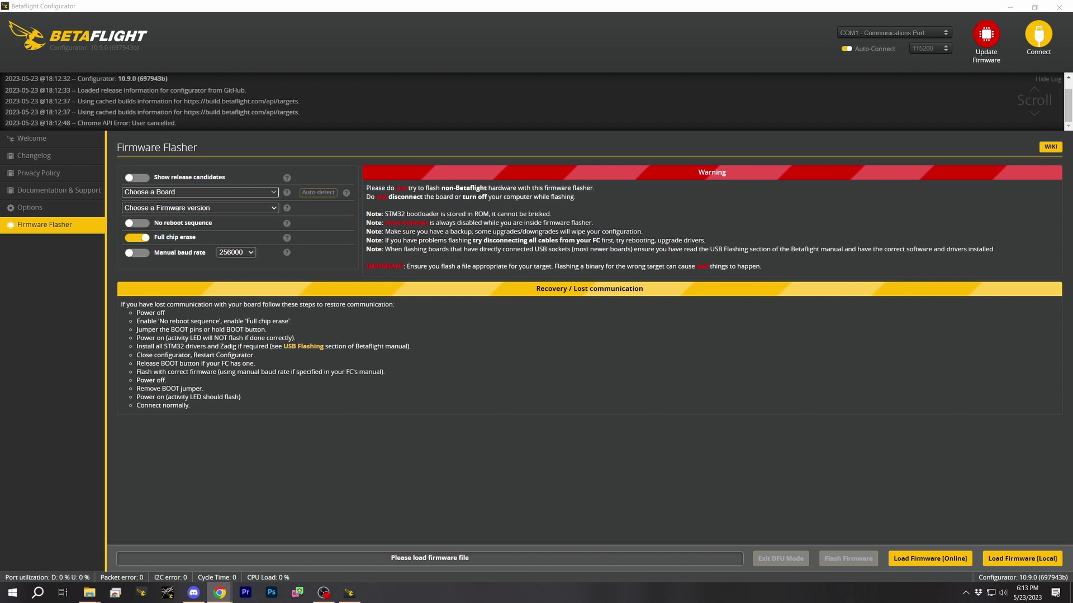
# Open the Street League archive in 7-Zip and select the STM32H743 hex in builds
pyautogui.doubleClick(615, 200)
pyautogui.click(1010, 7)
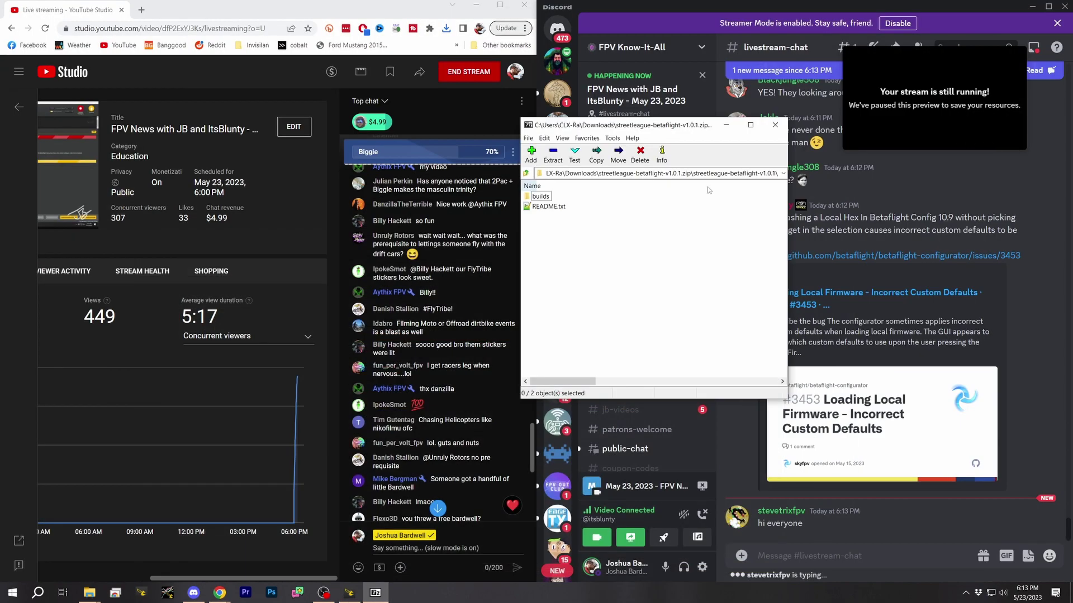
pyautogui.doubleClick(540, 196)
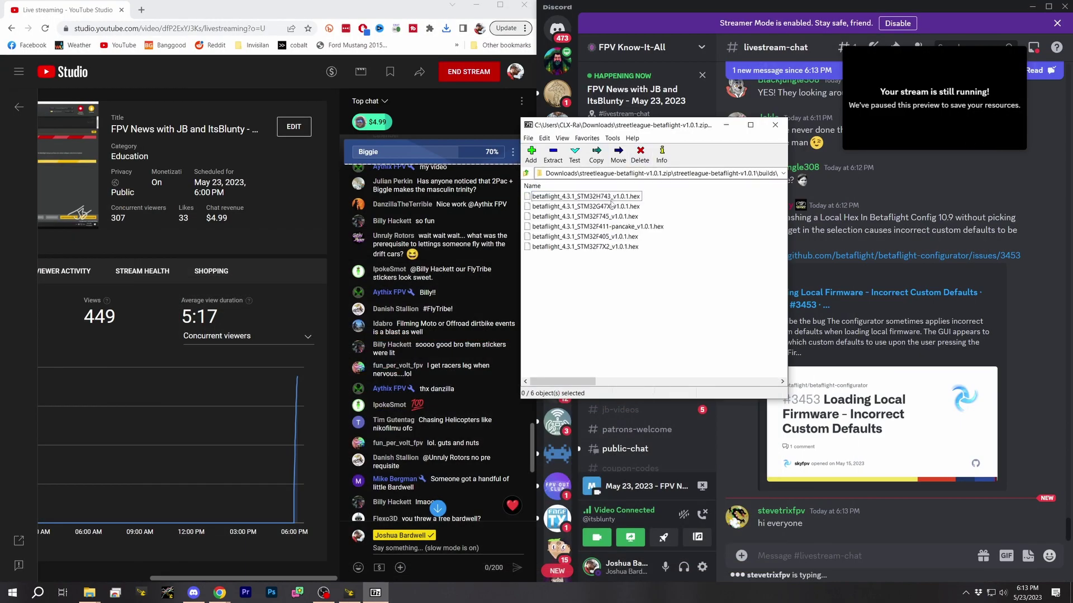
pyautogui.click(587, 197)
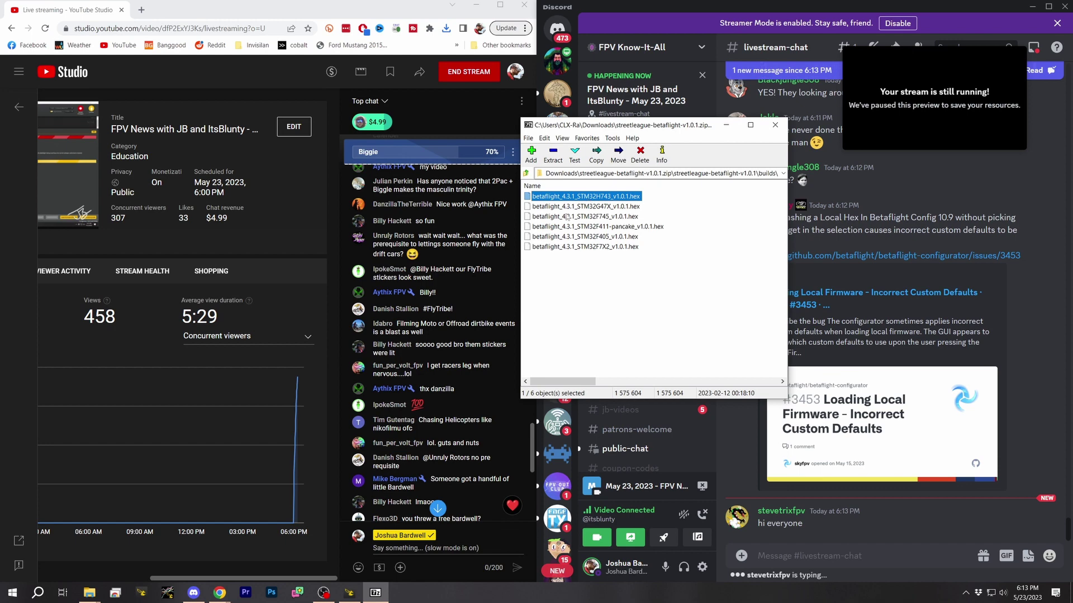
# Copy betaflight_4.3.1_STM32H743_v1.0.1.hex from the archive into the Explorer Downloads folder
pyautogui.click(90, 591)
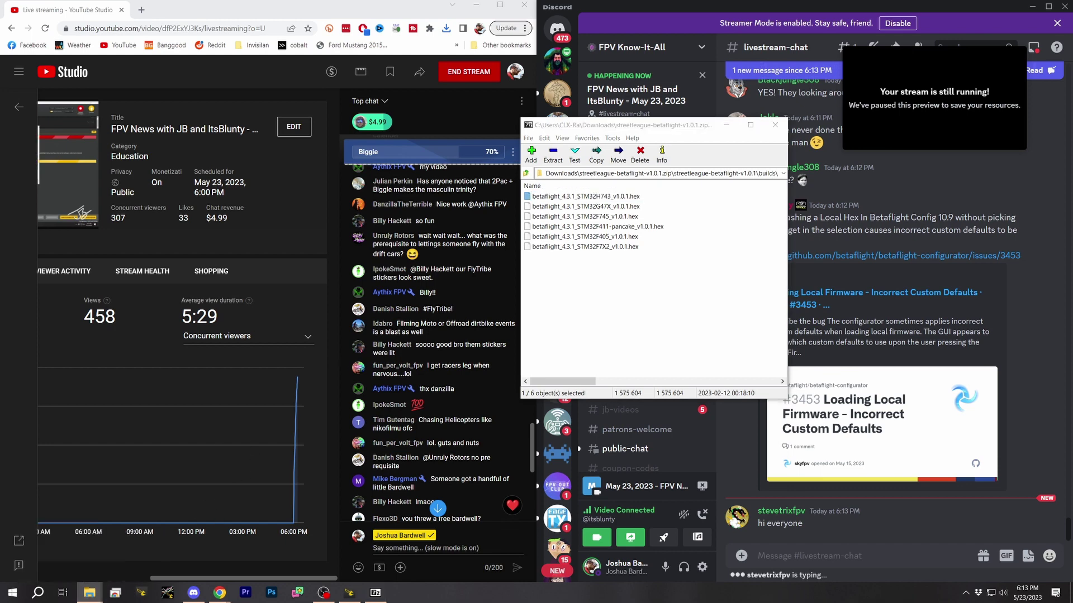
pyautogui.moveTo(71, 128); pyautogui.dragTo(414, 128)
pyautogui.scroll(10, 181, 262)
pyautogui.click(178, 256)
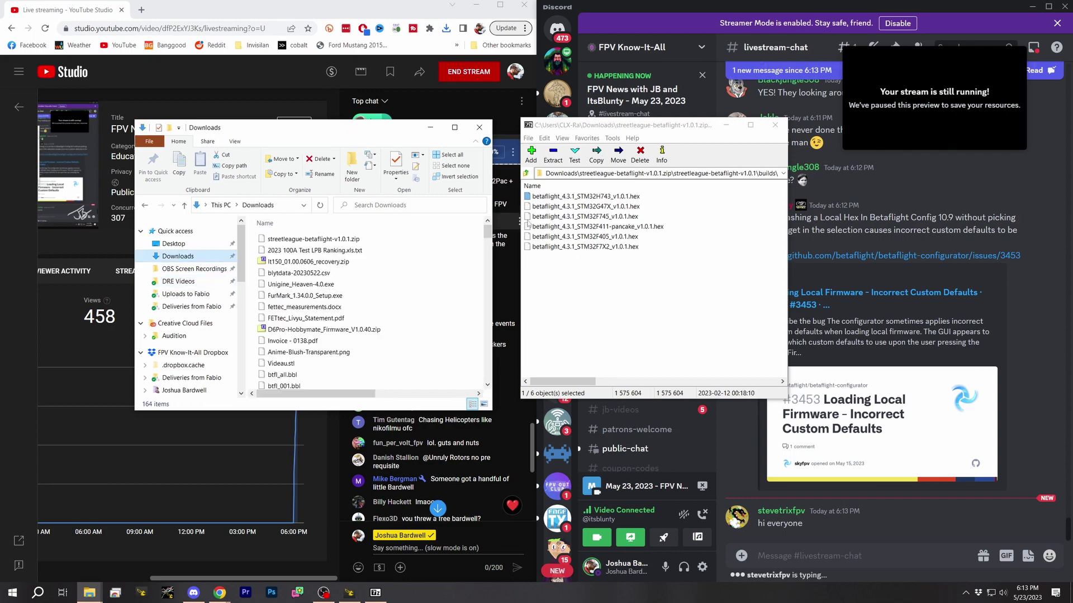
pyautogui.moveTo(581, 196); pyautogui.dragTo(446, 331)
pyautogui.click(349, 593)
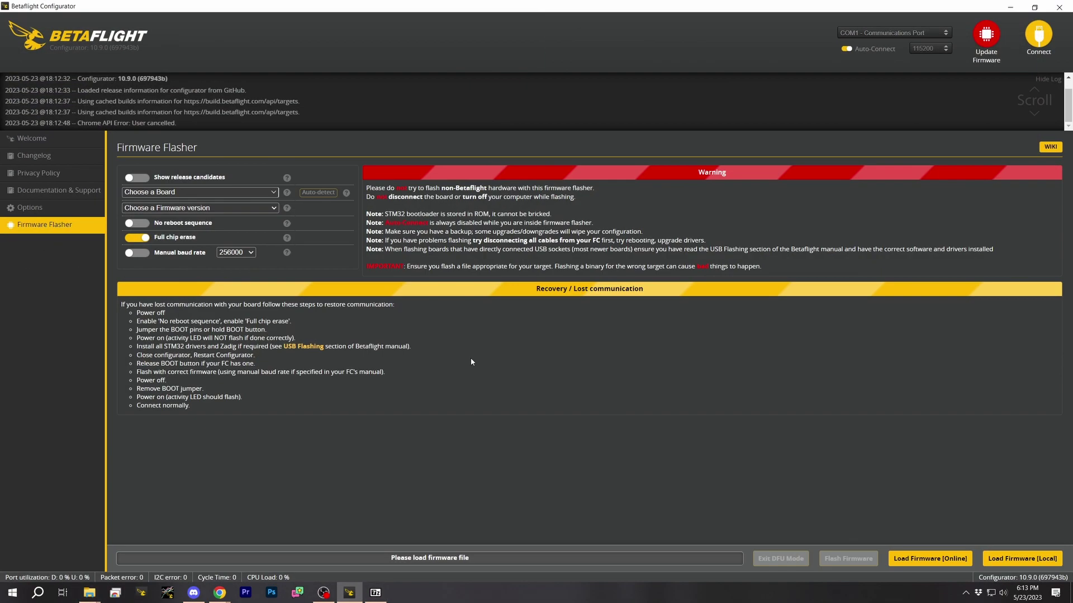
# Load betaflight_4.3.1_STM32H743_v1.0.1.hex from Downloads as local firmware
pyautogui.click(997, 560)
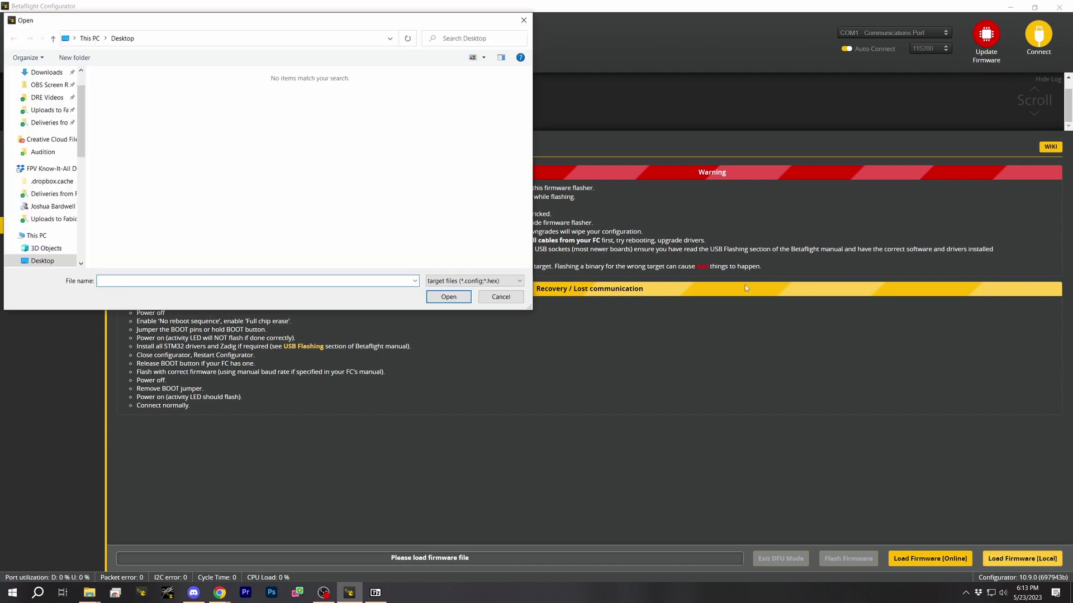
pyautogui.scroll(2, 40, 106)
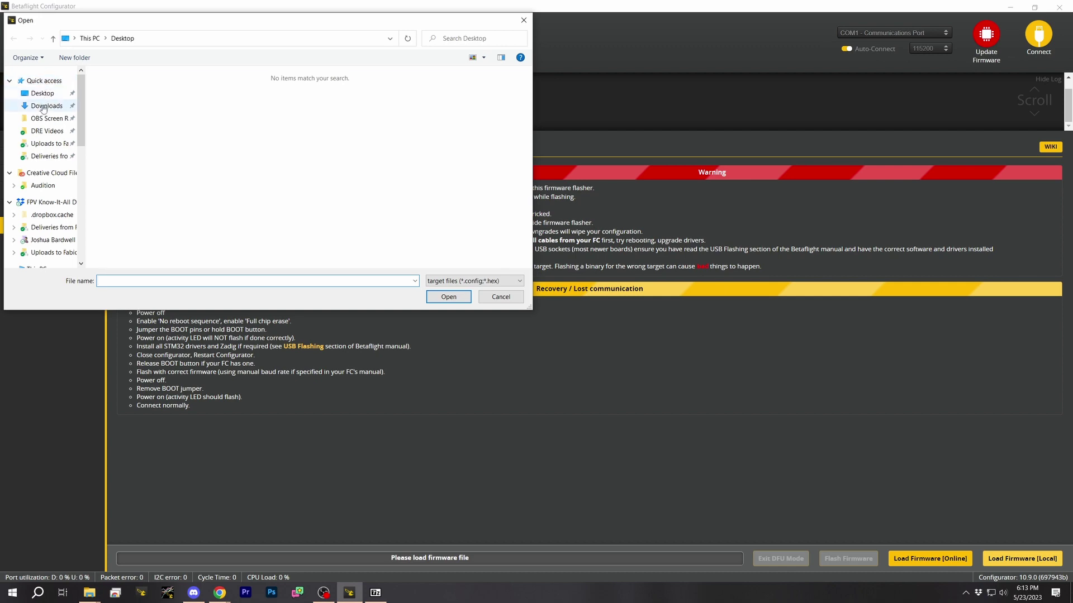
pyautogui.click(45, 106)
pyautogui.scroll(-3, 396, 194)
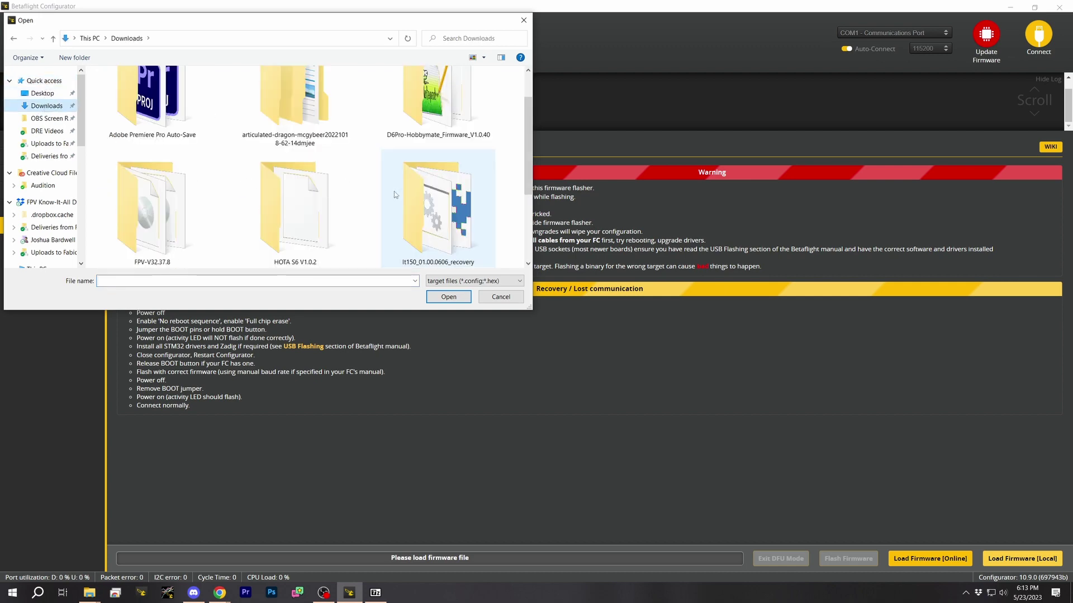
pyautogui.click(398, 196)
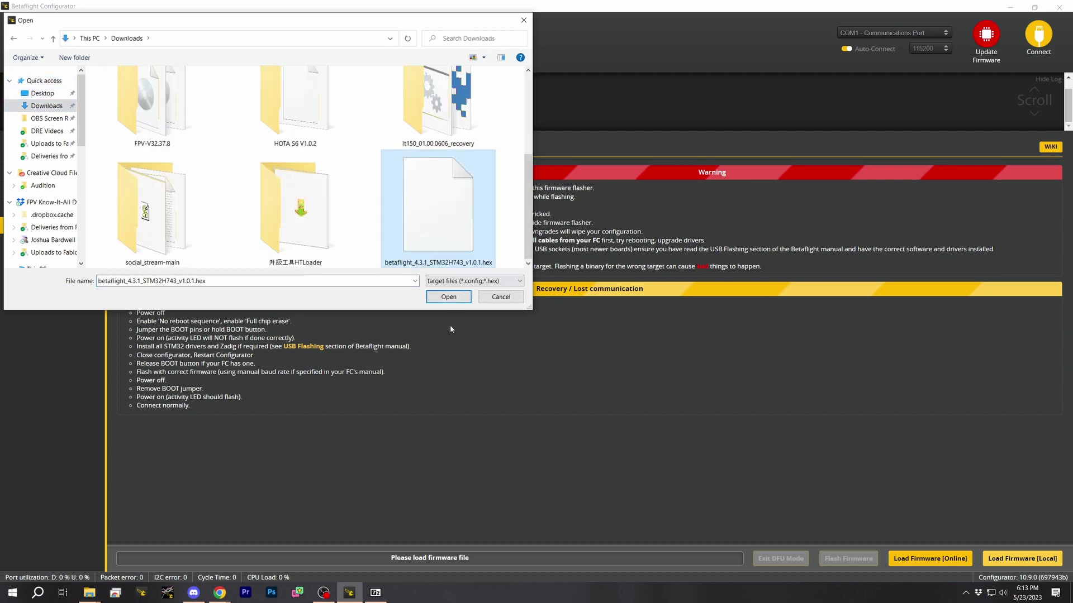
pyautogui.click(449, 296)
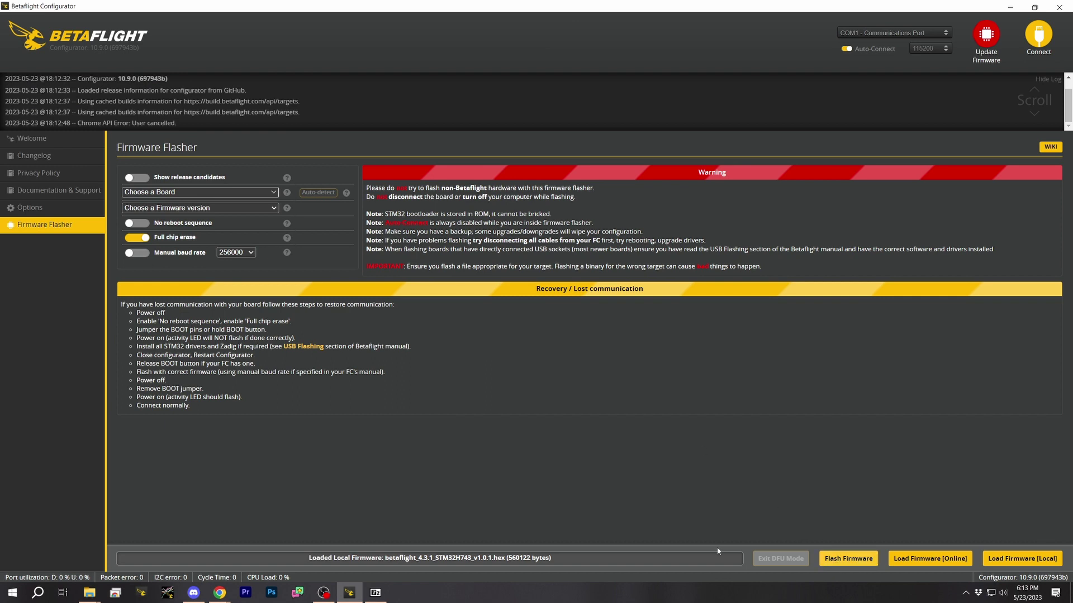
# Search the board list for 'jbf' and select JBF7
pyautogui.click(165, 195)
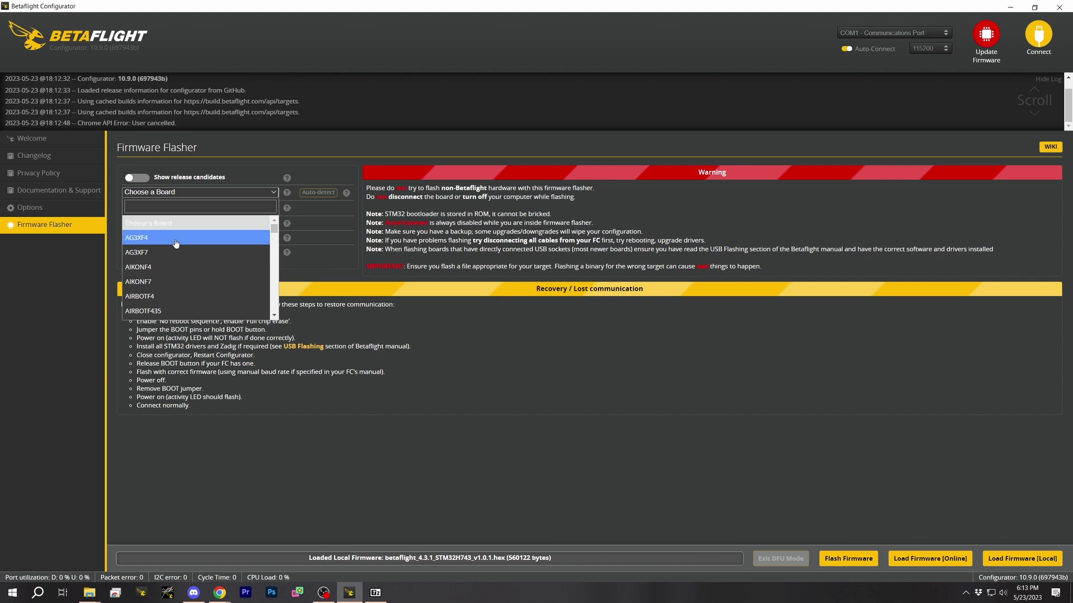
pyautogui.write('jbf')
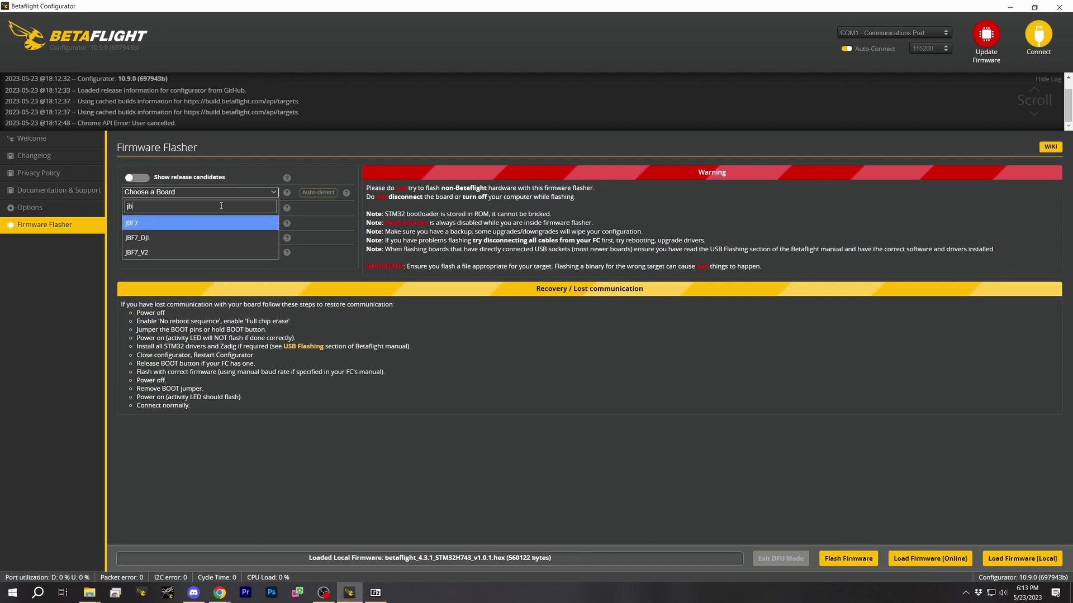
pyautogui.click(166, 224)
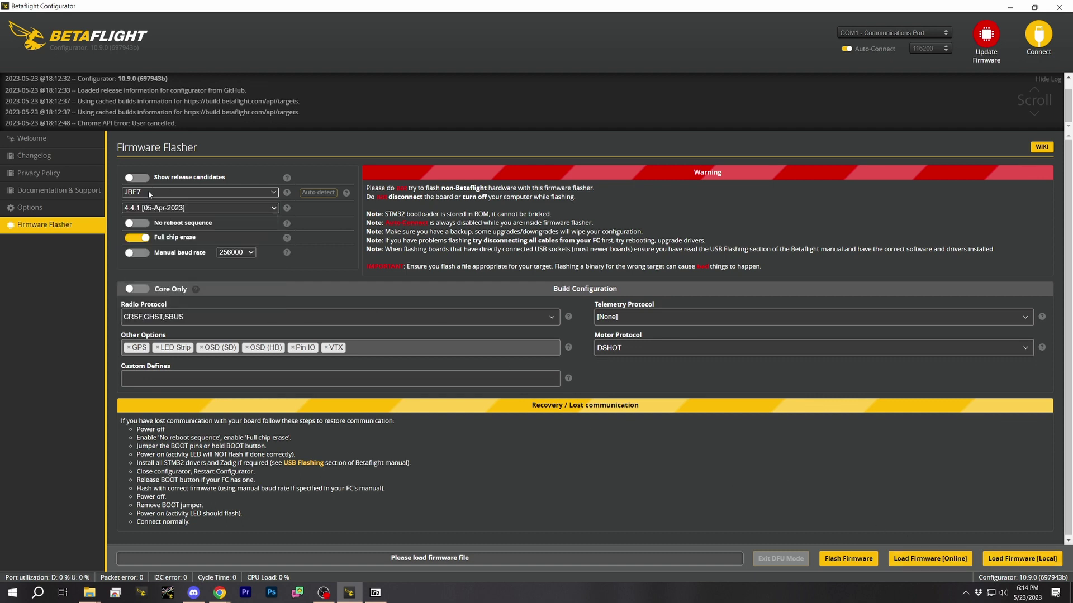
# Reload the STM32H743 Street League hex from Downloads, keeping firmware version 4.4.1
pyautogui.click(1039, 557)
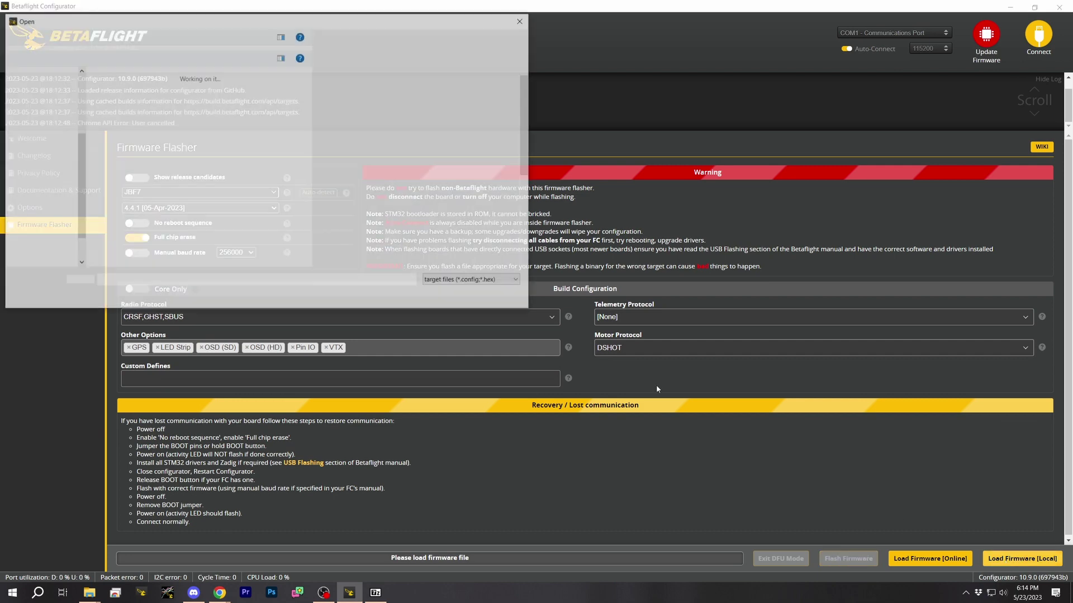
pyautogui.doubleClick(461, 227)
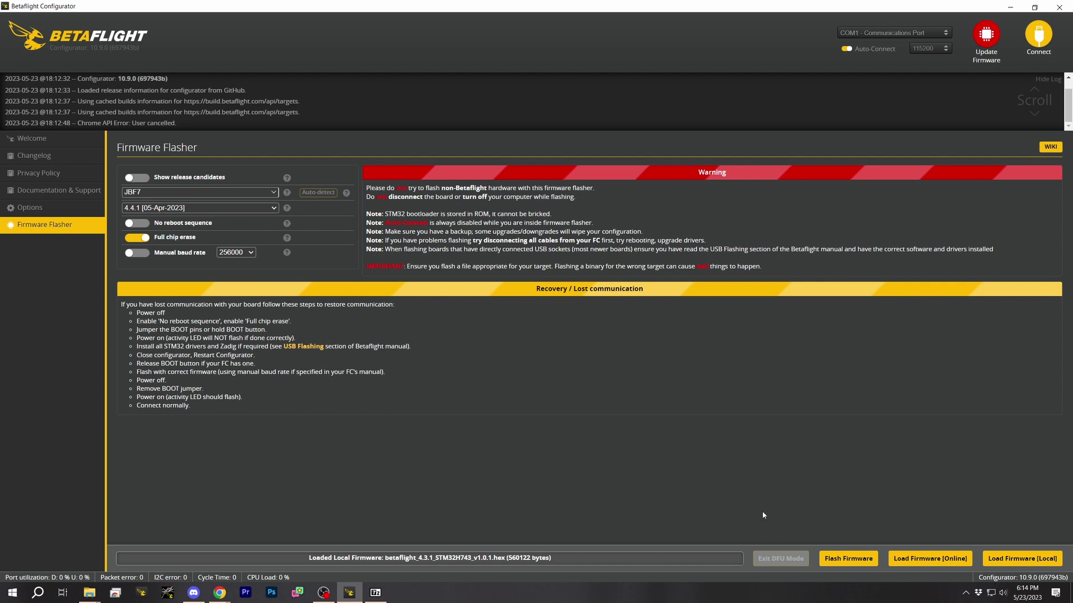
pyautogui.click(257, 204)
pyautogui.click(154, 199)
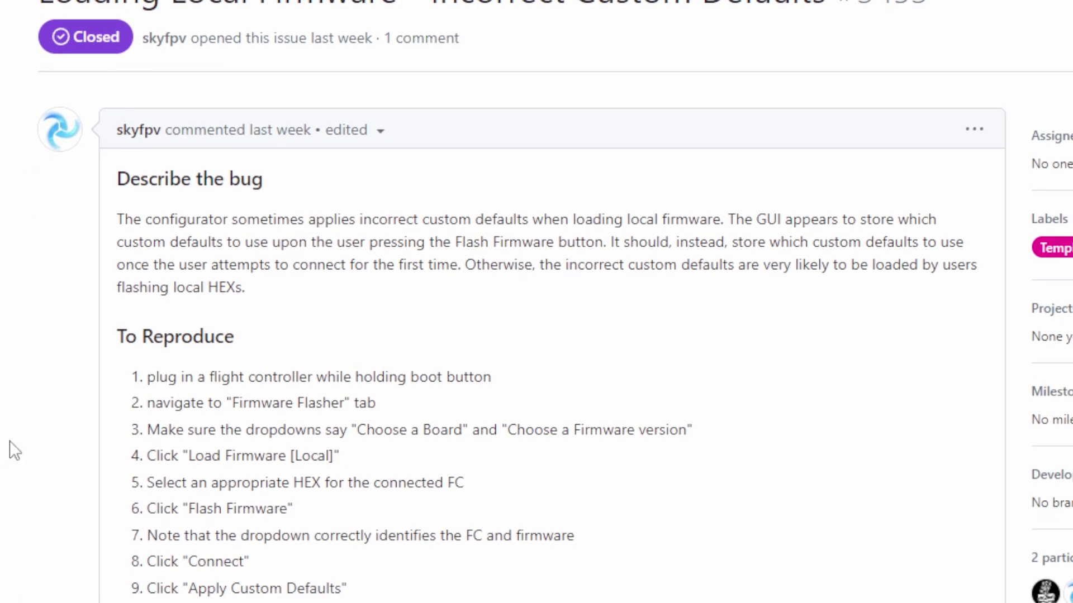
pyautogui.scroll(-8, 9, 441)
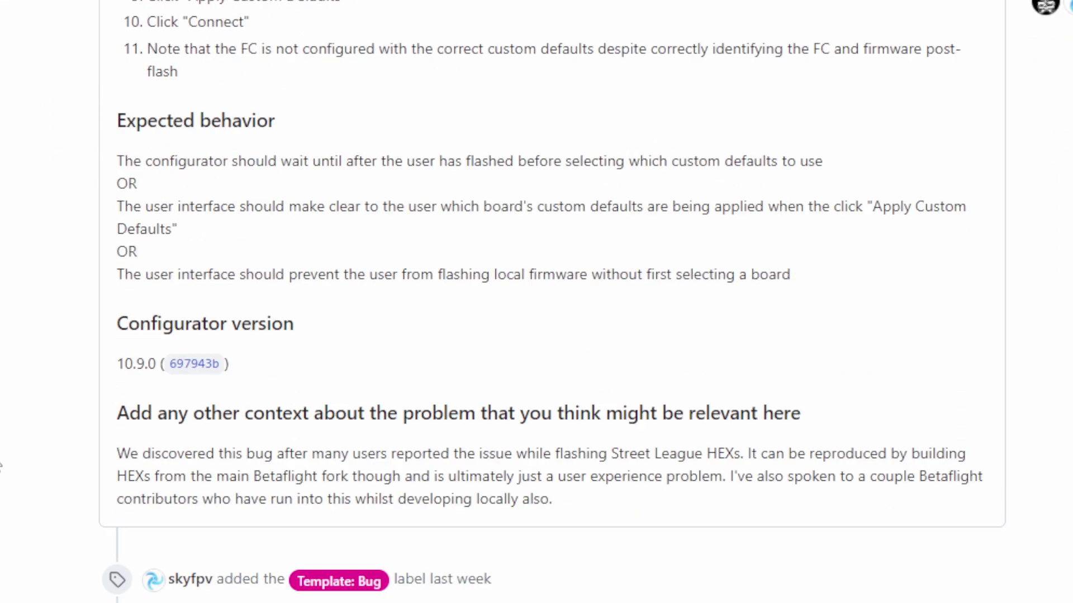
pyautogui.scroll(-6, 1, 467)
pyautogui.scroll(5, 1, 467)
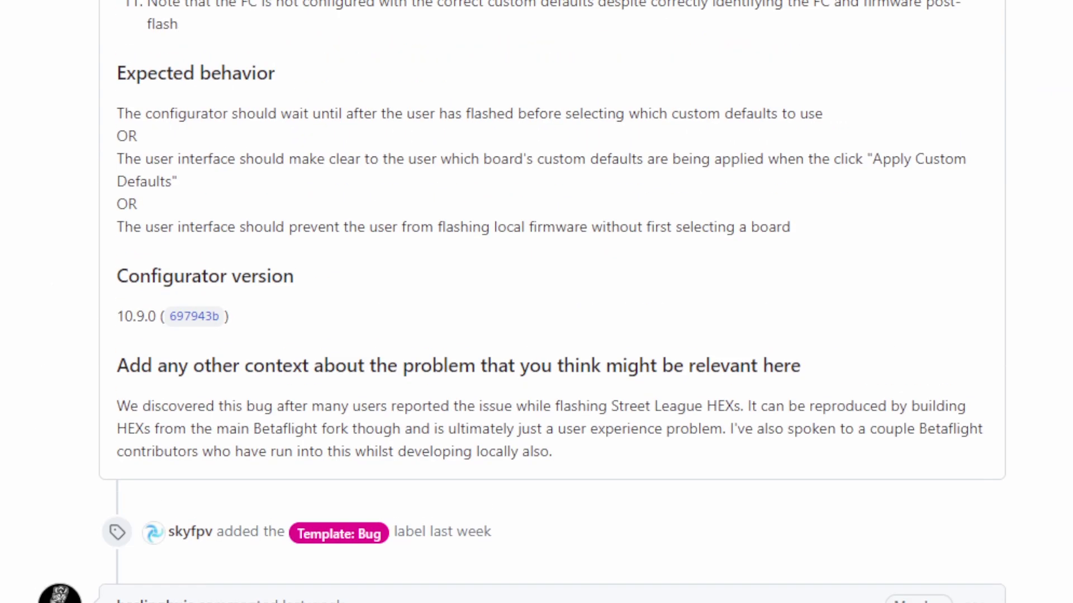
pyautogui.scroll(-5, 537, 301)
pyautogui.scroll(15, 537, 302)
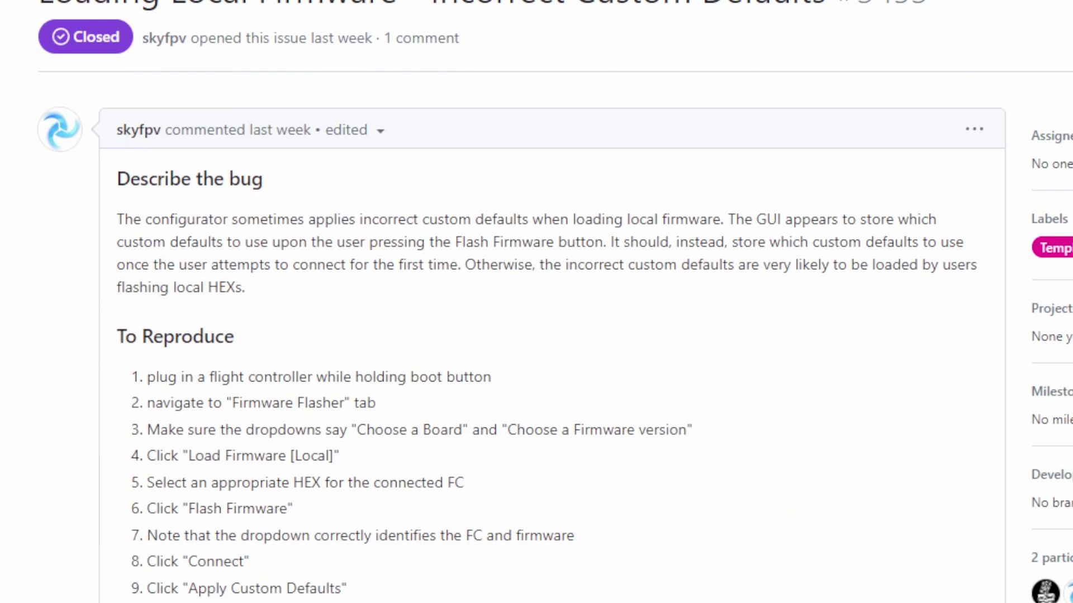
pyautogui.scroll(-12, 2, 349)
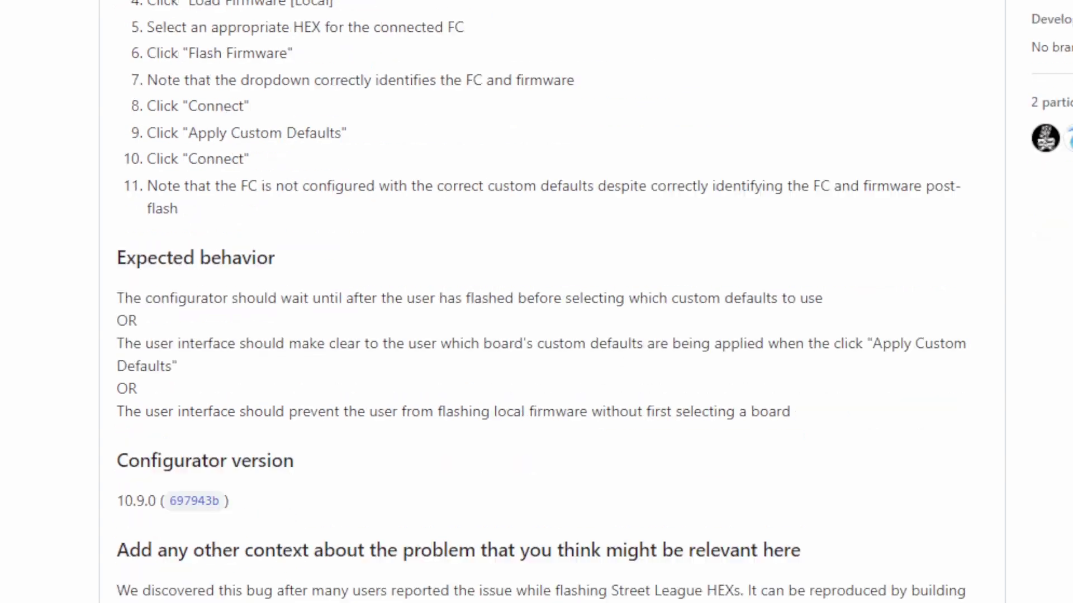
pyautogui.scroll(12, 34, 178)
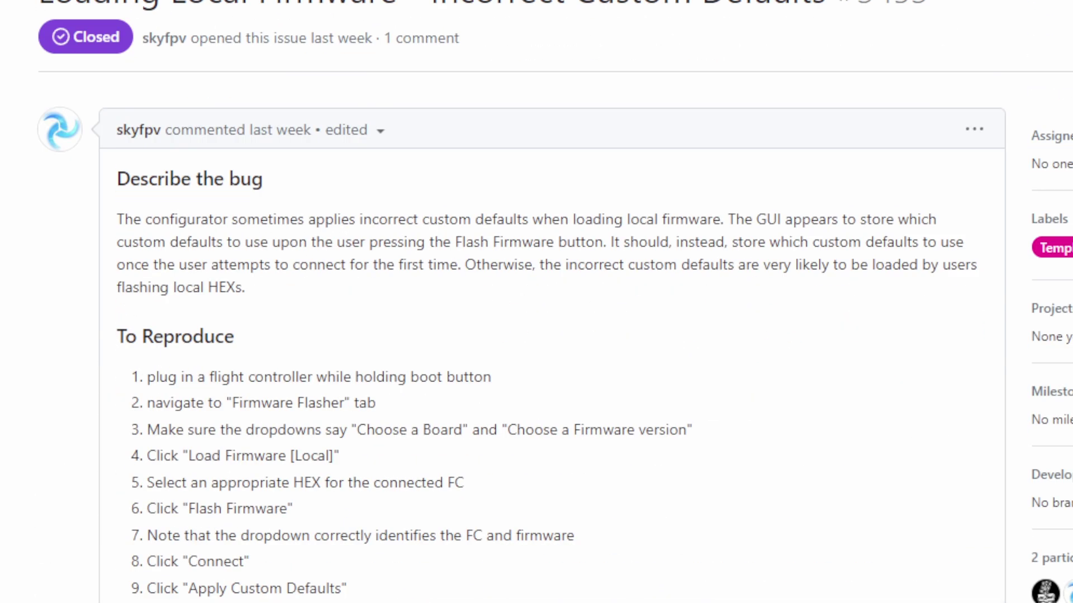